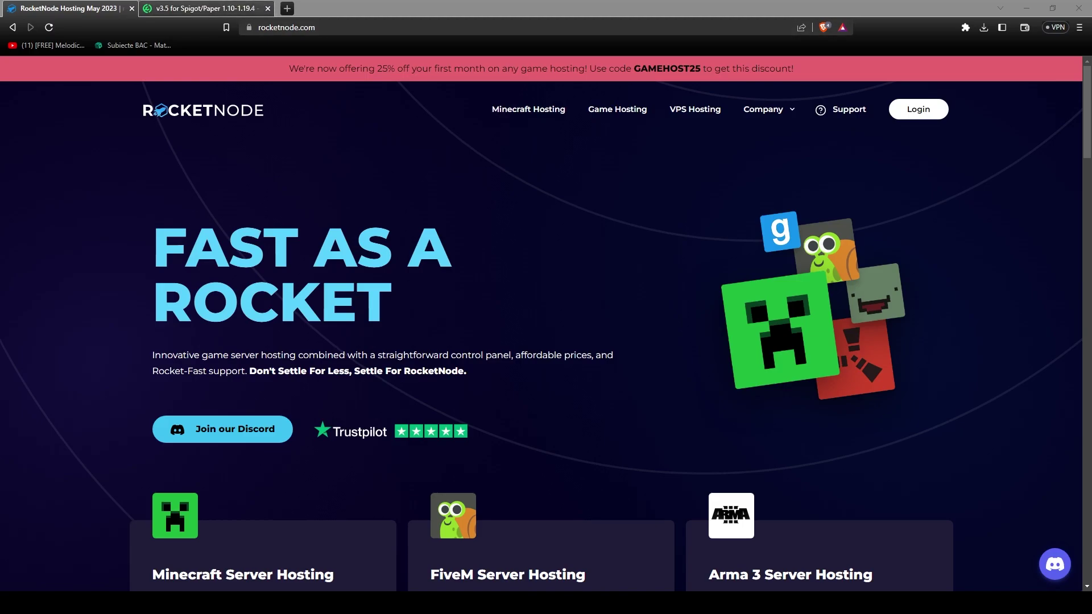
Download the Dynmap v3.5 Spigot/Paper jar from Modrinth and return to the RocketNode tab.
left_click(205, 8)
left_click(410, 209)
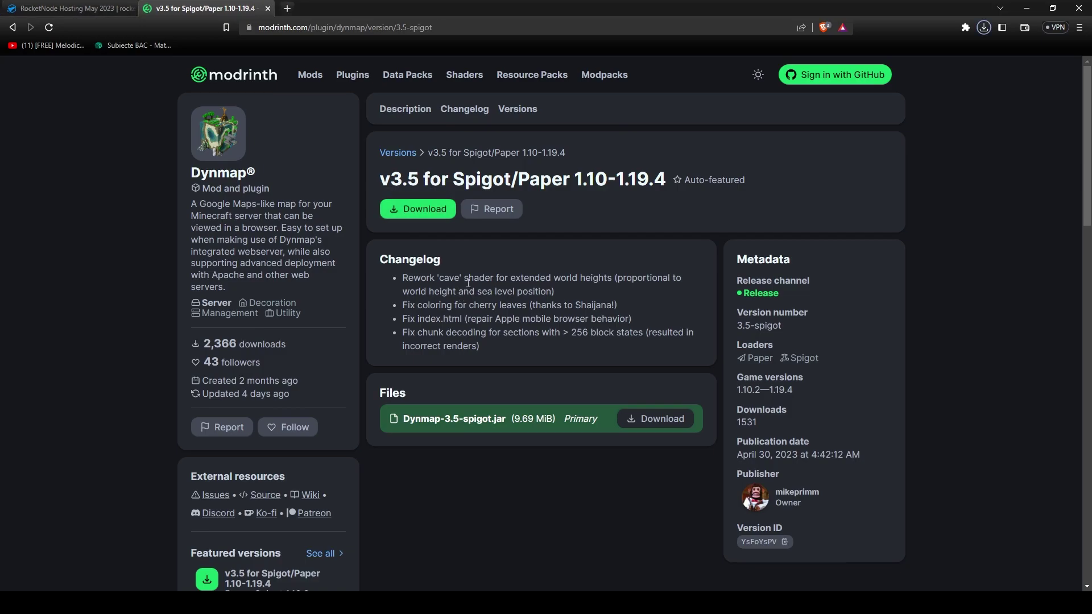
left_click(66, 8)
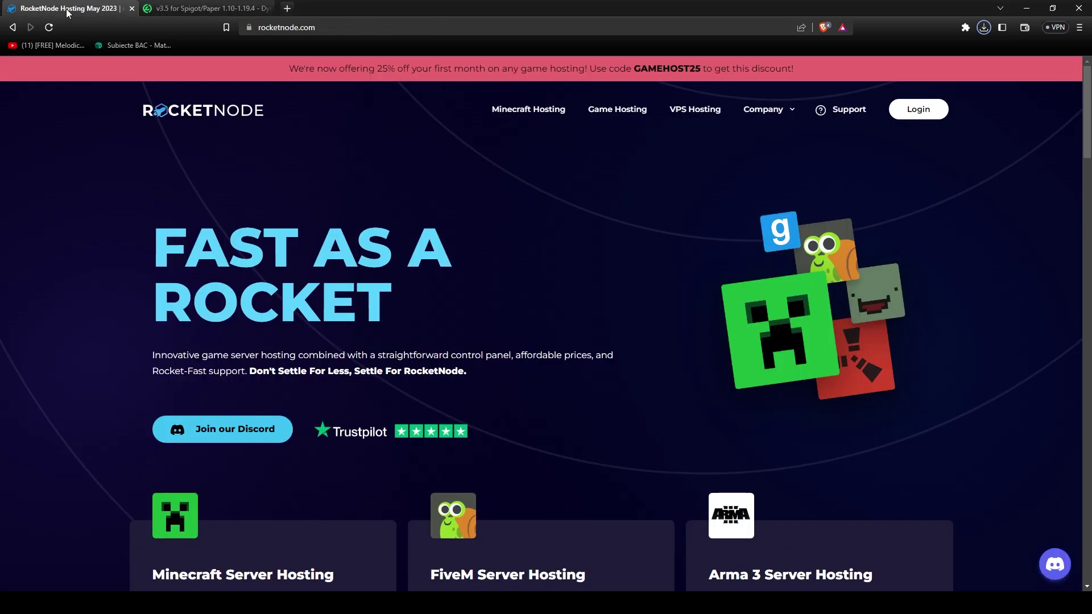
Load panel.rocketnode.net and open the Tutorial | Minecraft server.
left_click(302, 29)
type("panel.")
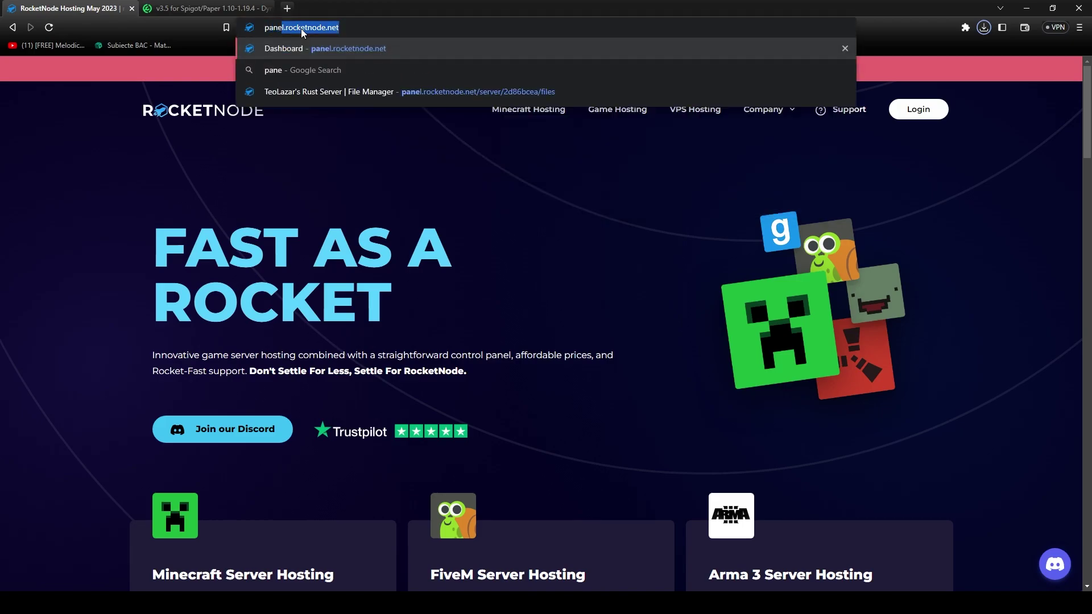
key("Return")
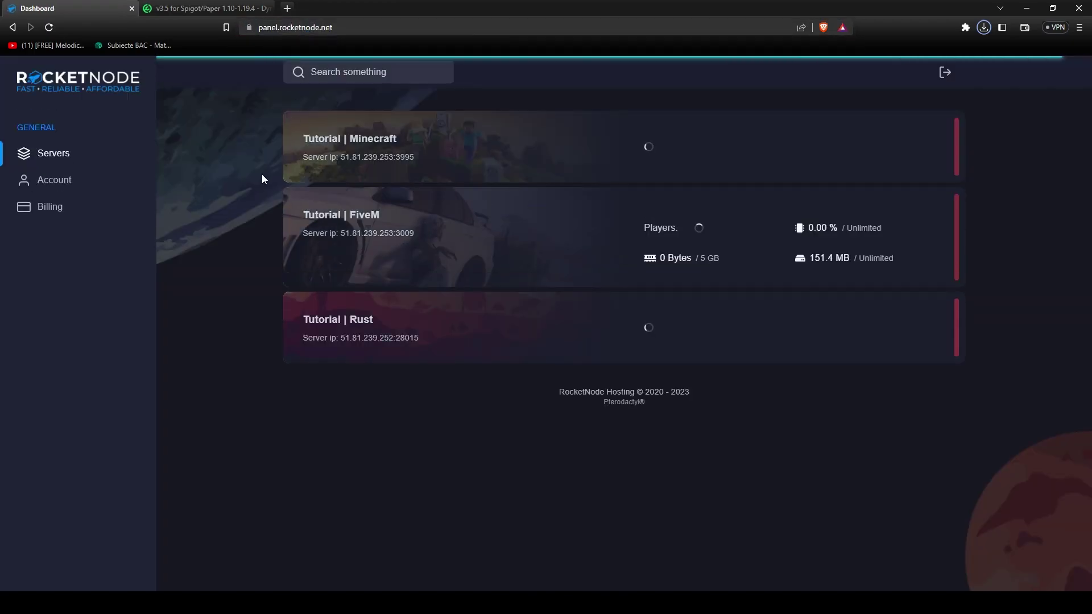
left_click(408, 154)
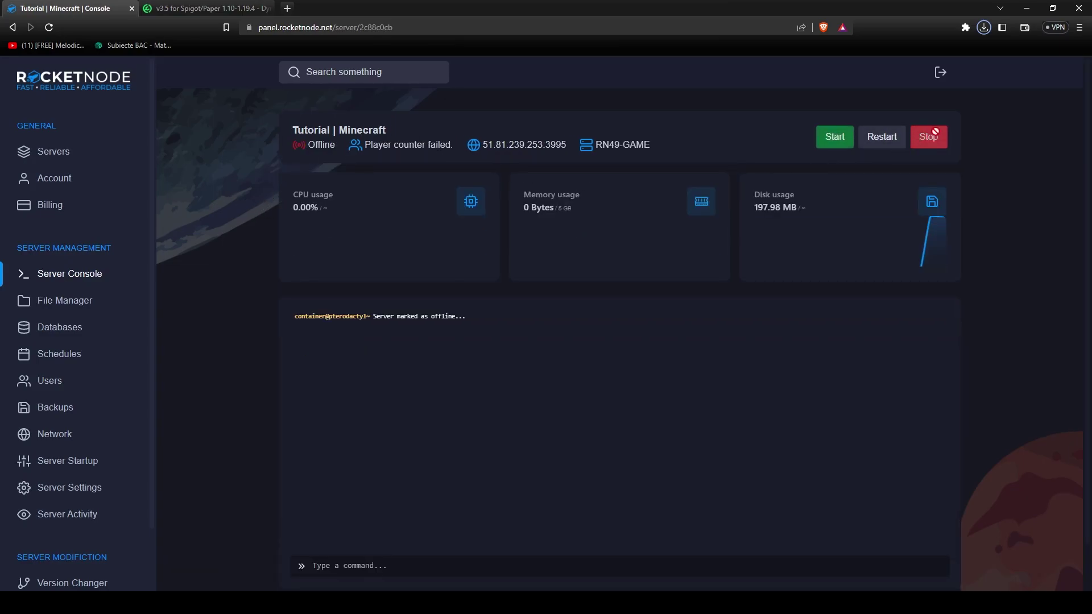
Upload Dynmap-3.5-spigot.jar into the server's plugins folder through File Manager.
left_click(830, 139)
left_click(102, 300)
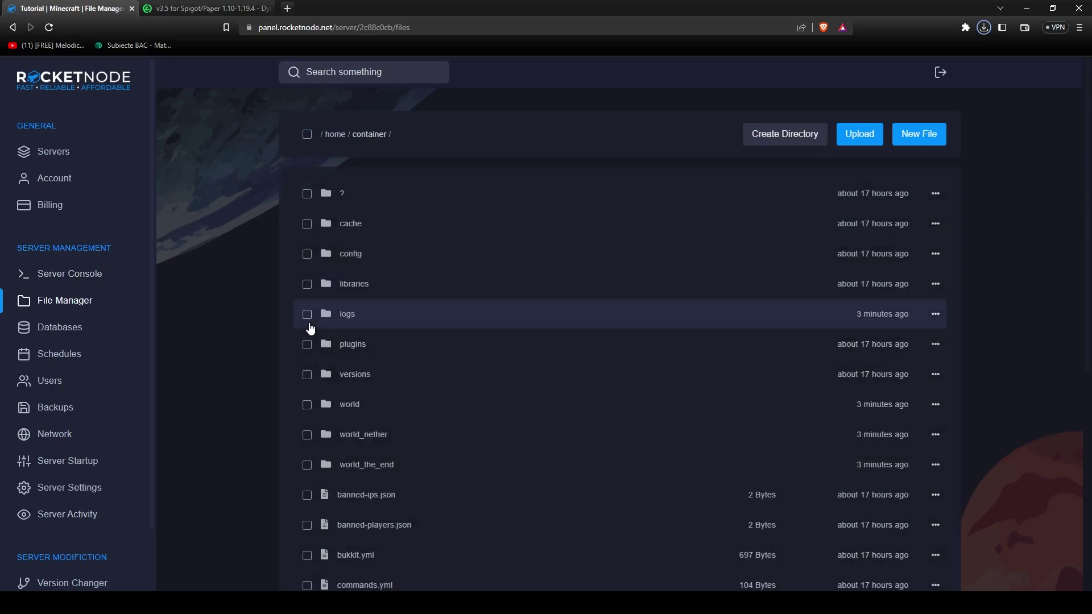
left_click(364, 349)
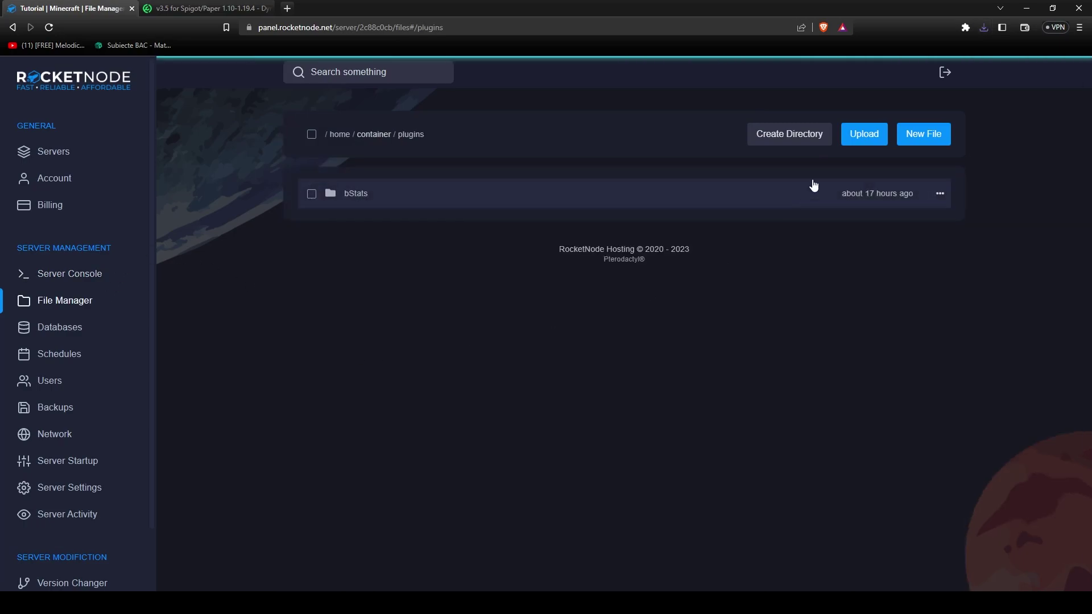
left_click(860, 140)
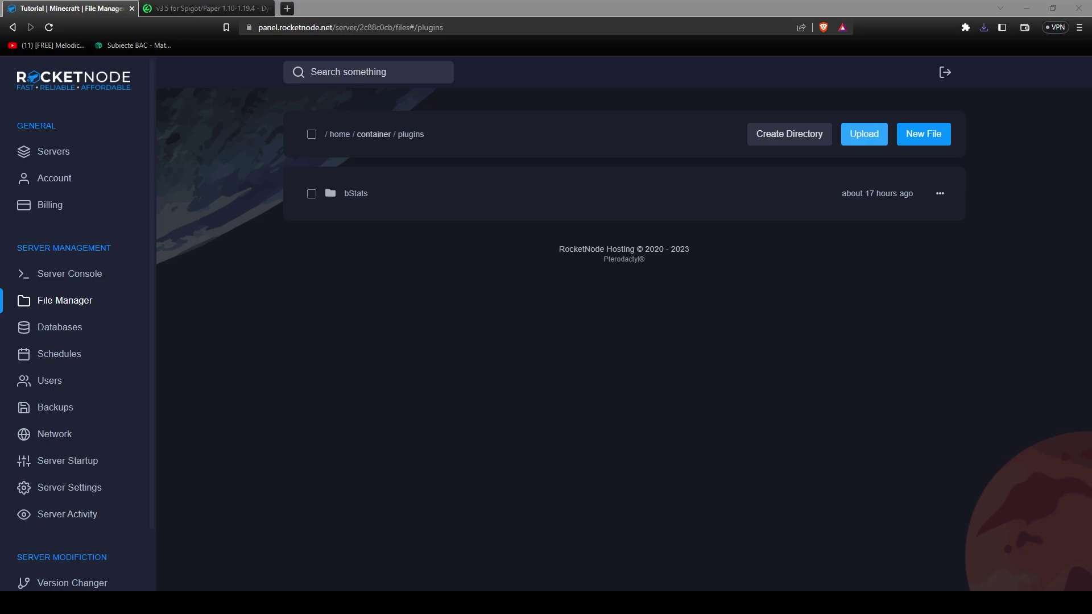
double_click(437, 296)
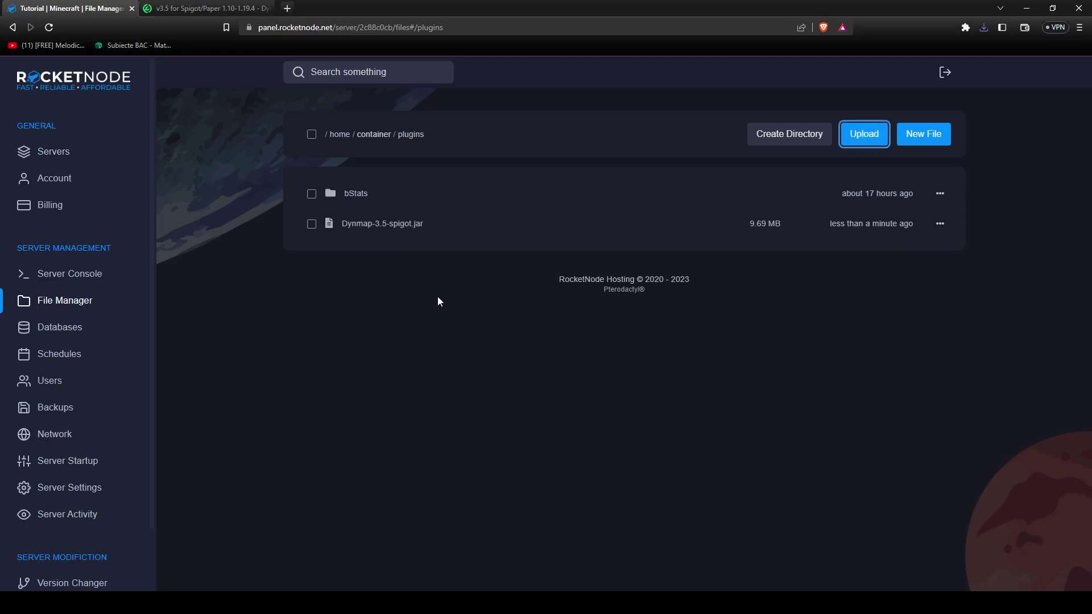
Start the server from the console until Dynmap 3.5-873 enables, then stop it.
left_click(93, 275)
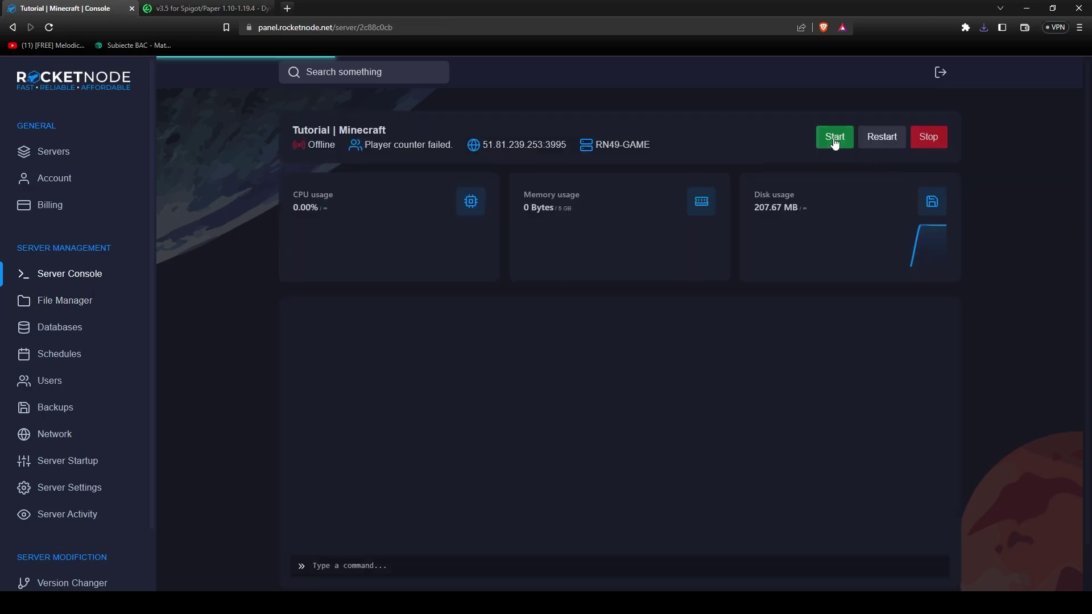
left_click(827, 142)
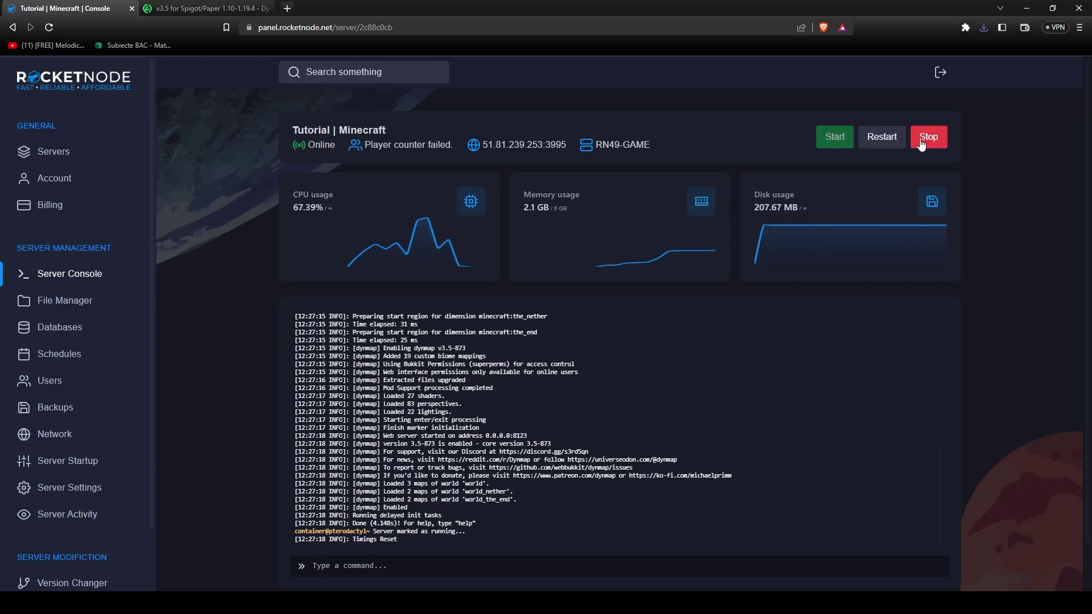
left_click(927, 136)
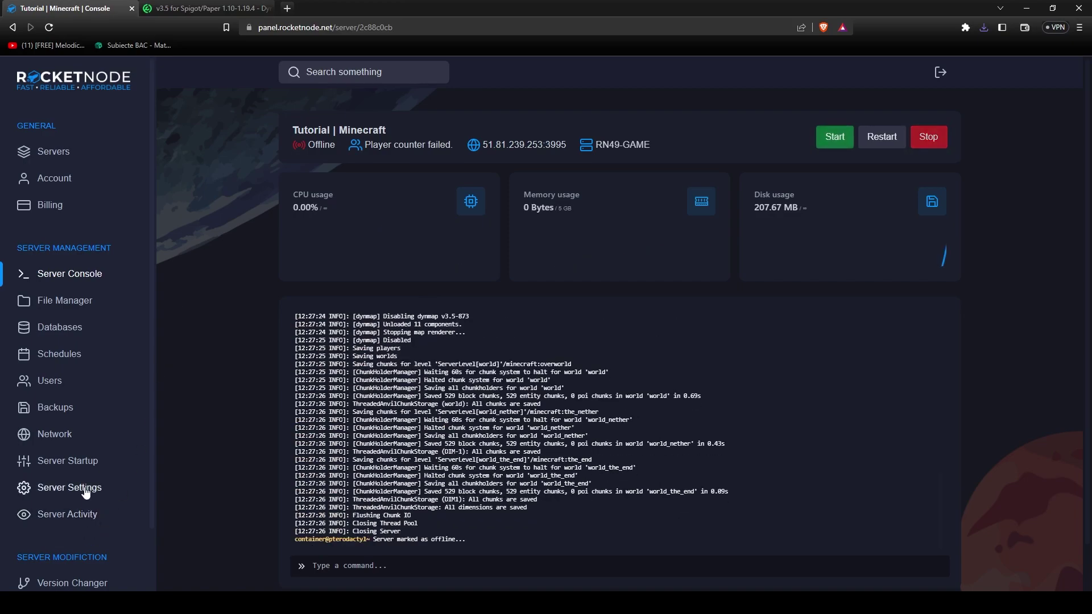
Create a new port allocation 3975 with the note 'DynMap' and copy its port number.
left_click(83, 442)
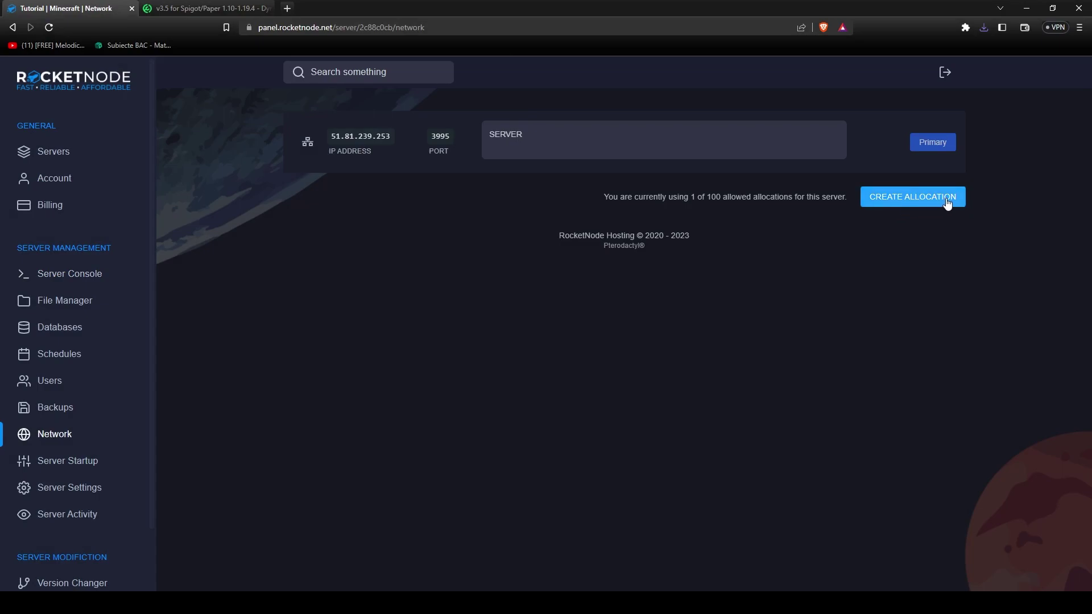
left_click(946, 198)
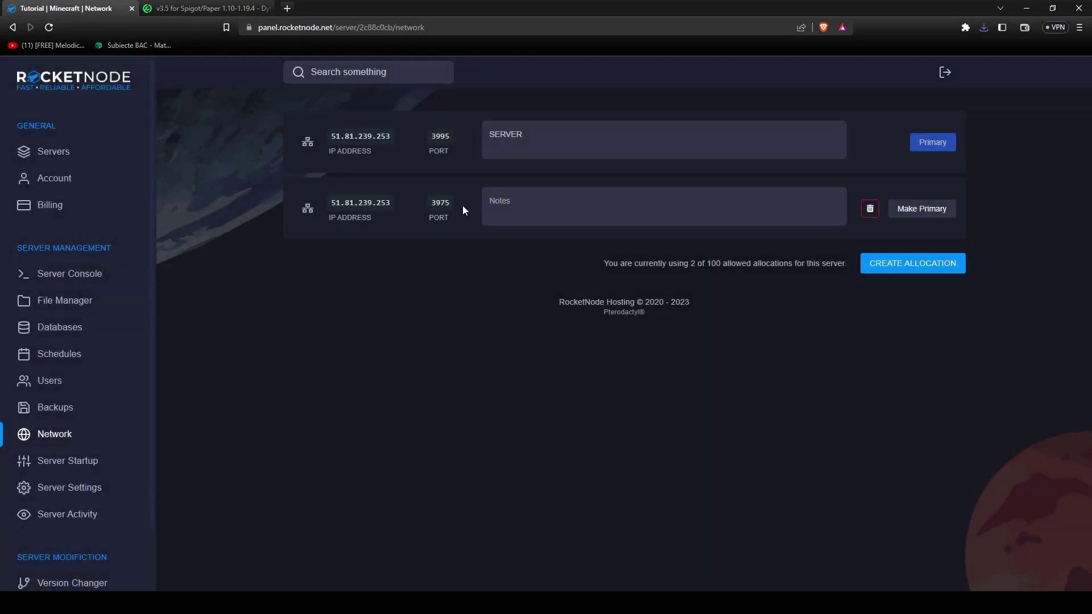
left_click(516, 202)
type("DynMap")
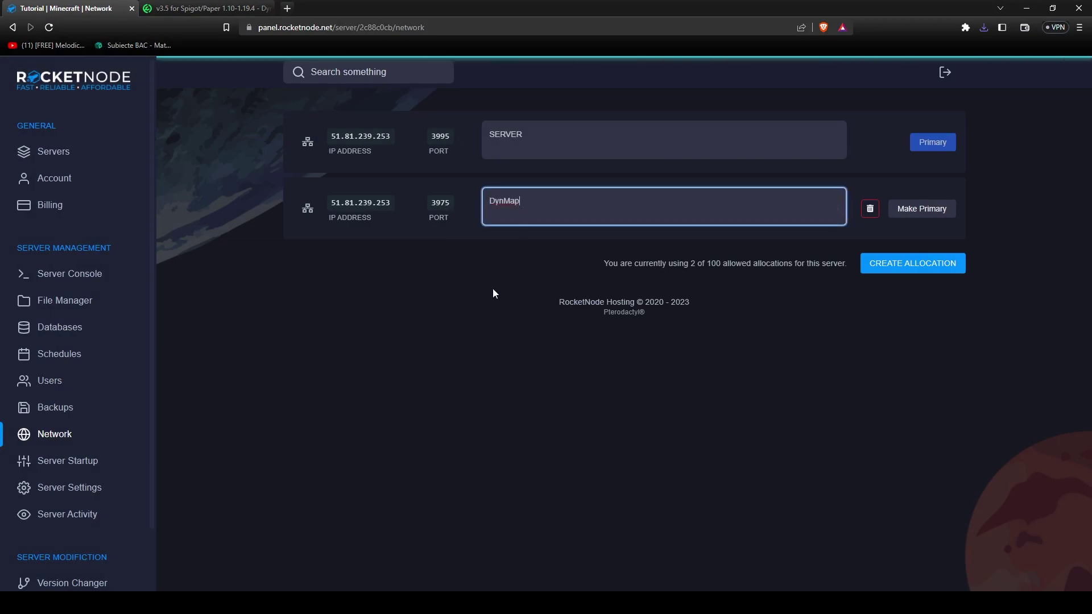
left_click(492, 258)
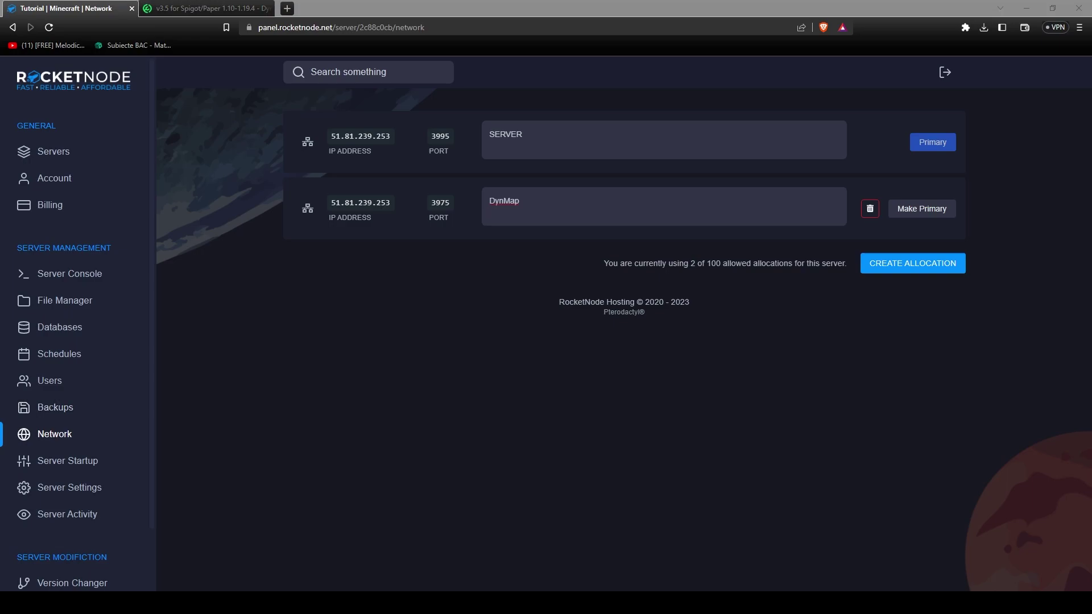
double_click(440, 202)
Check the Databases page, then open plugins/dynmap/configuration.txt in the editor.
left_click(59, 327)
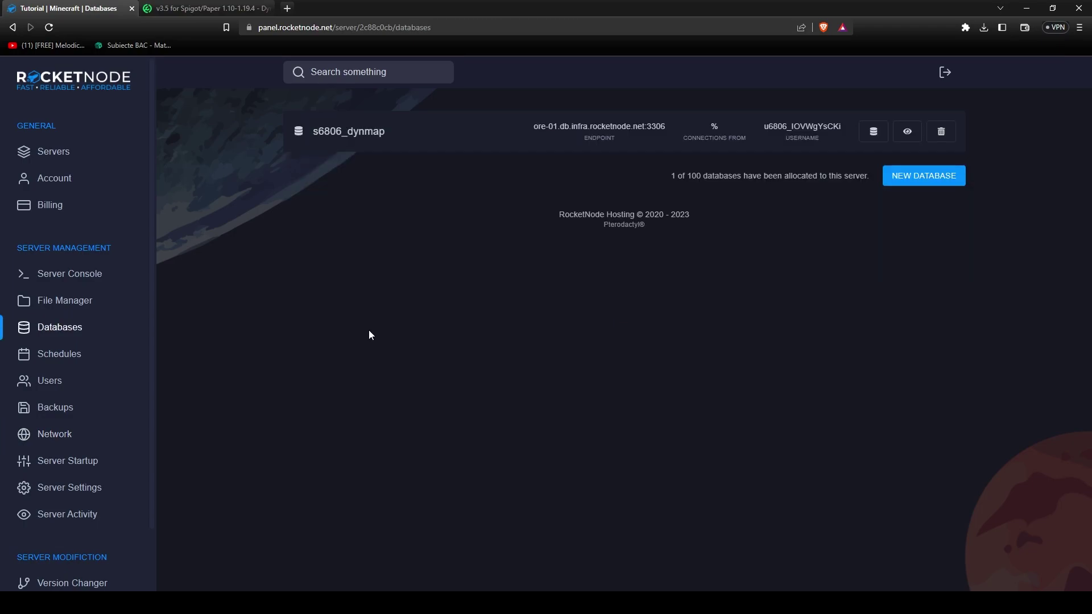
left_click(73, 304)
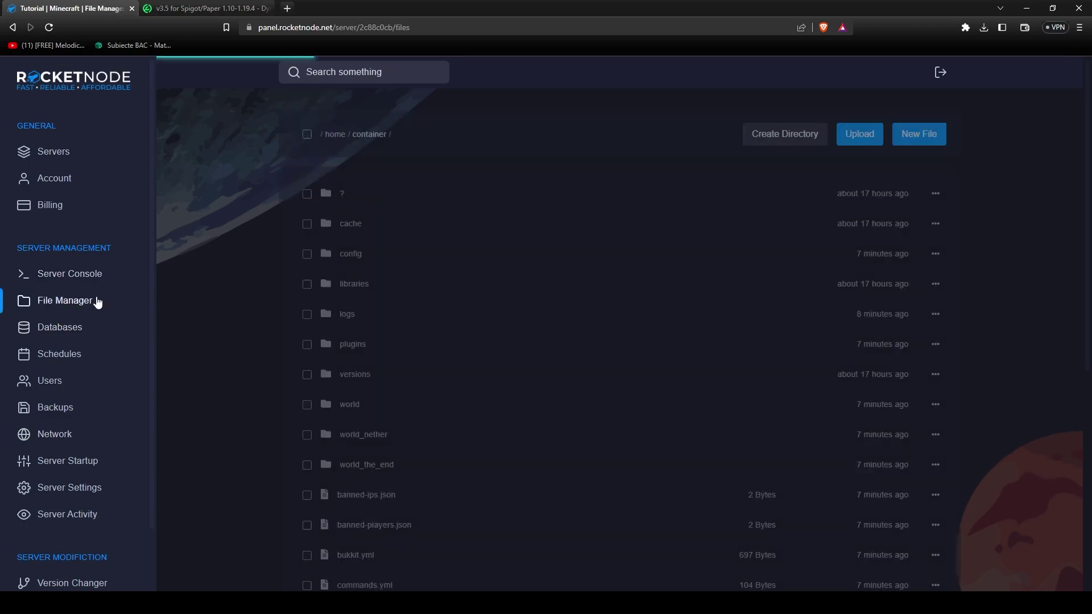
left_click(364, 344)
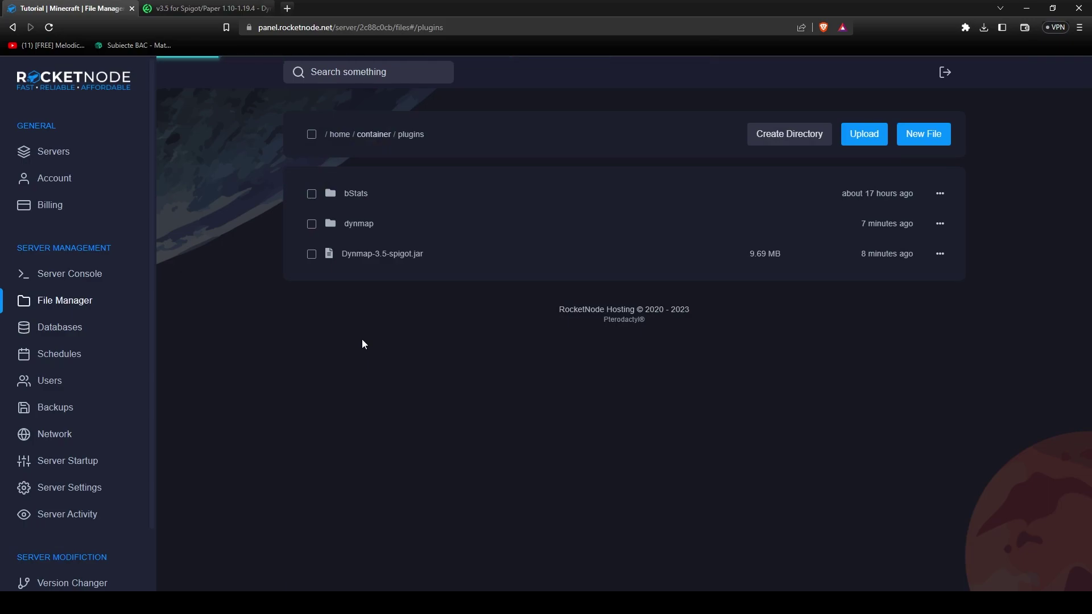
left_click(360, 223)
left_click(358, 405)
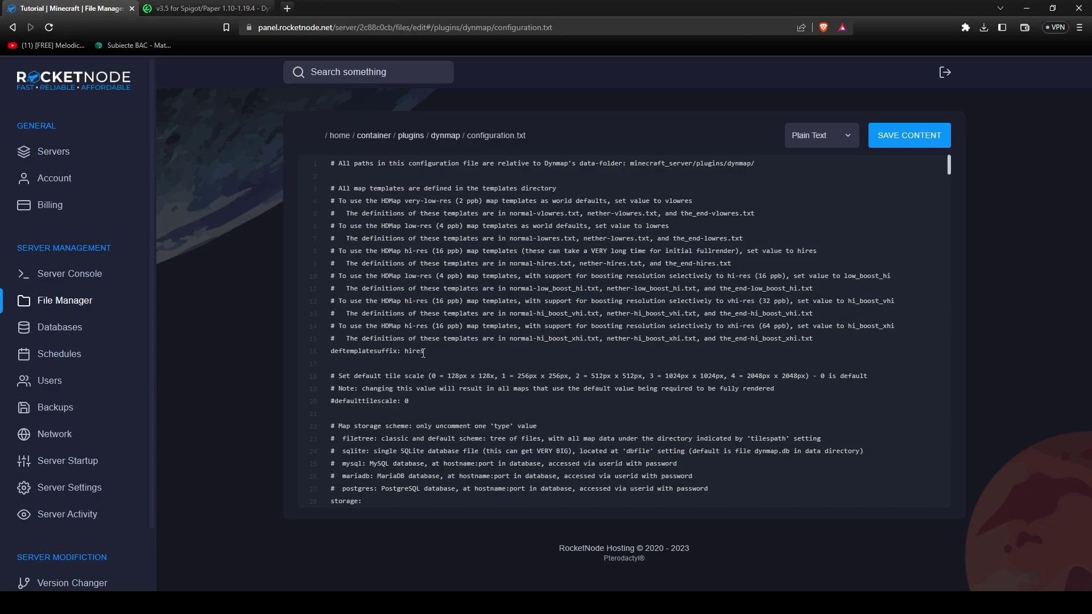
Remove the leading # from the MySQL storage type, hostname, port and database lines.
scroll(424, 353, "down", 5)
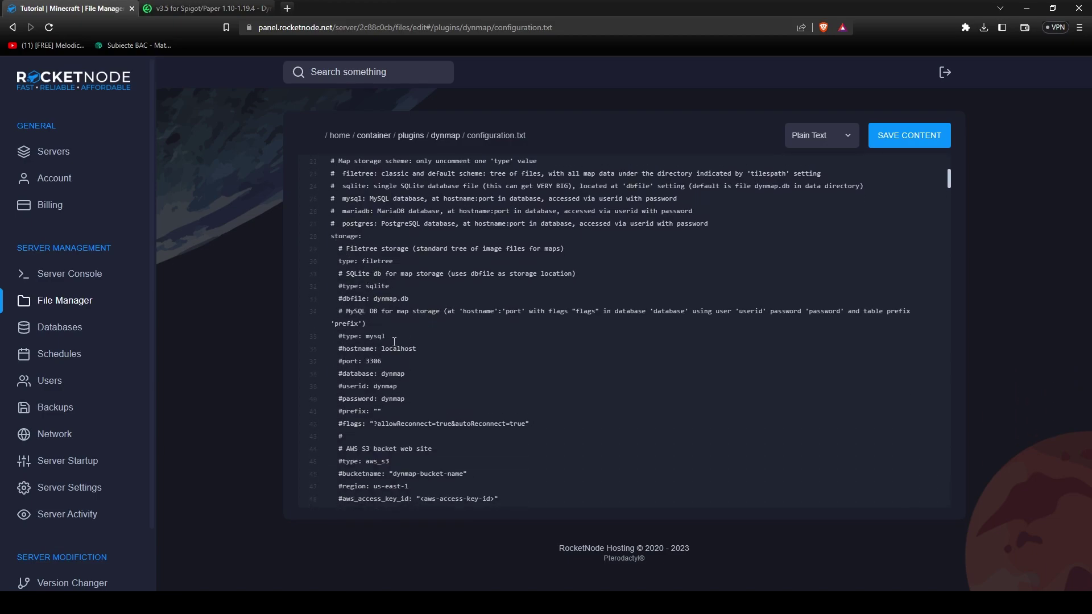
scroll(394, 341, "down", 2)
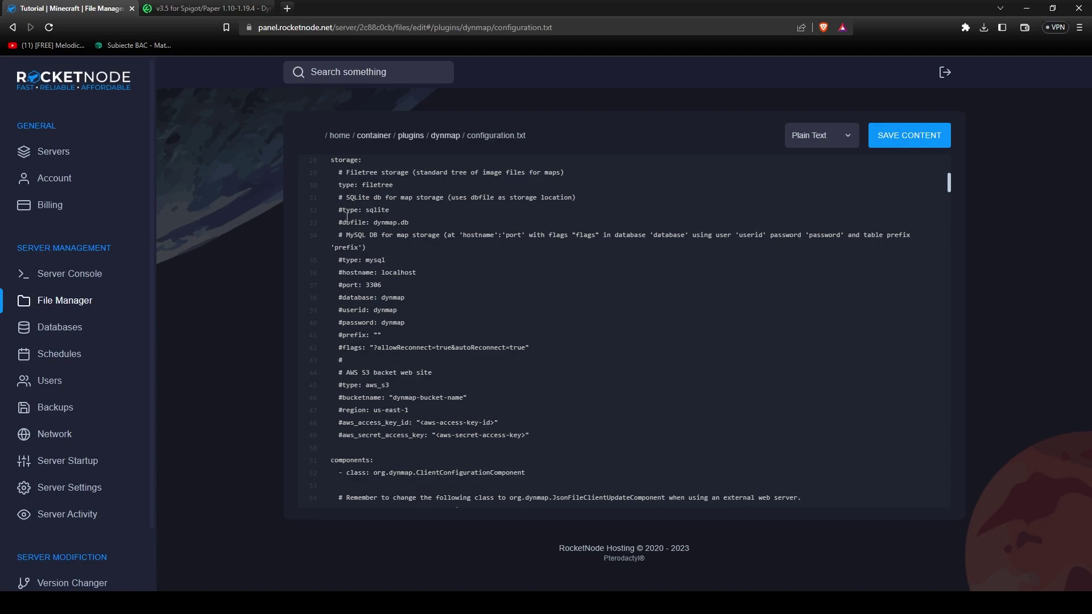
scroll(336, 227, "up", 1)
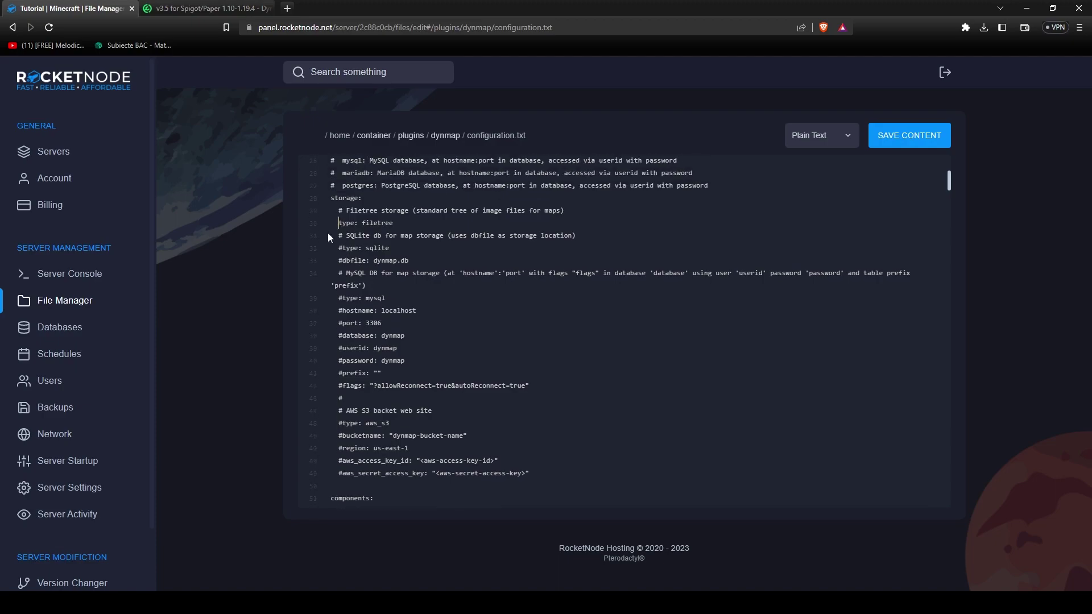
type("#")
left_click(342, 298)
key("BackSpace")
left_click(343, 310)
key("BackSpace")
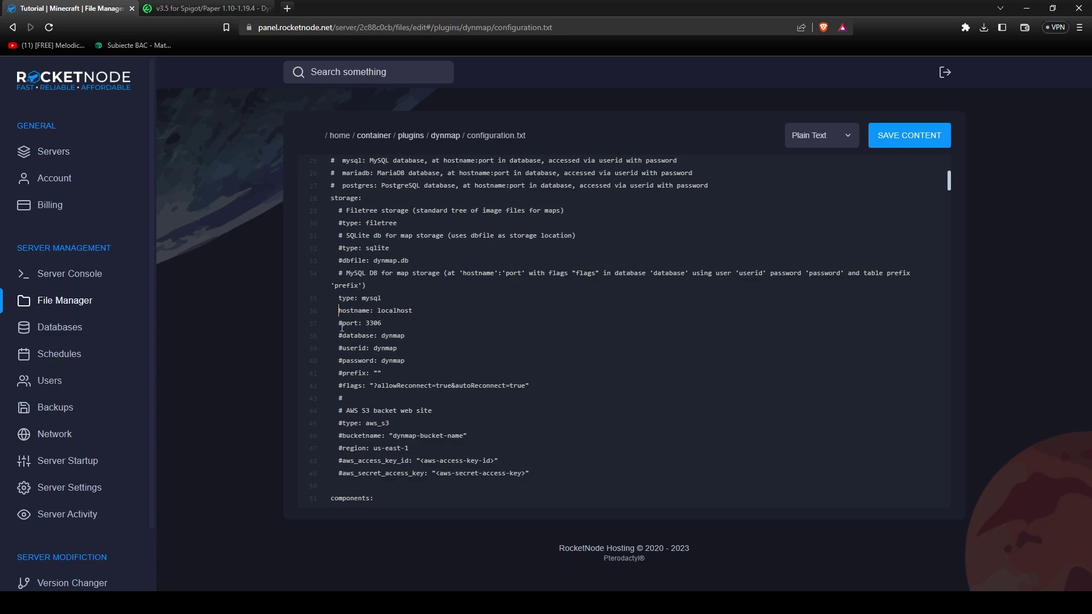
left_click(343, 323)
key("BackSpace")
left_click(340, 336)
key("BackSpace")
Uncomment the userid, password, prefix and flags lines, fix the database line's indent, and save.
left_click(342, 347)
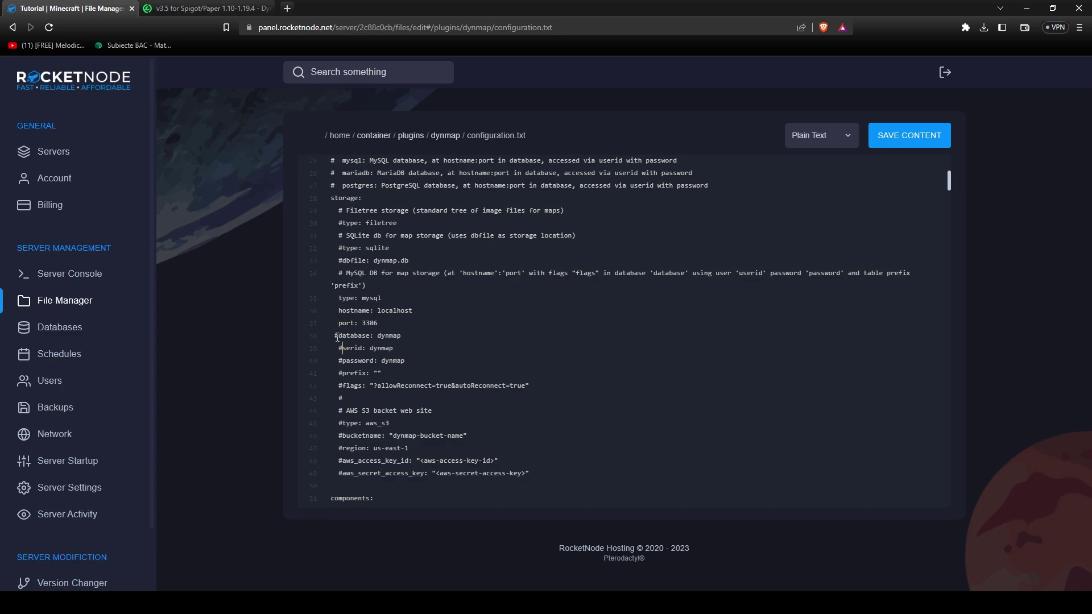
key("BackSpace")
left_click(335, 335)
key("Delete")
left_click(338, 362)
key("Delete")
left_click(339, 373)
key("Delete")
left_click(340, 386)
key("Delete")
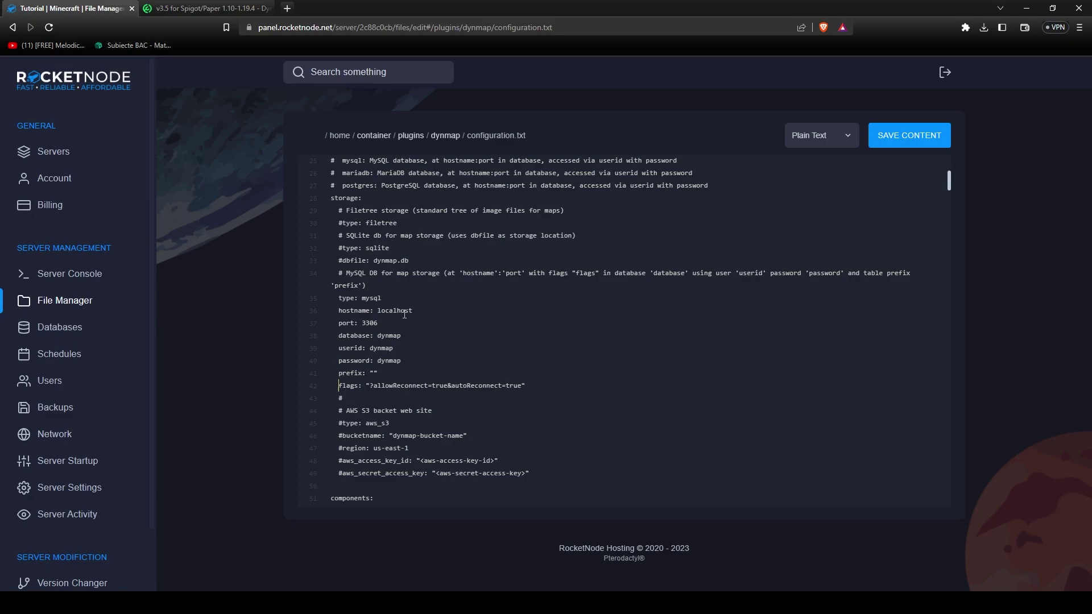
key("ctrl+s")
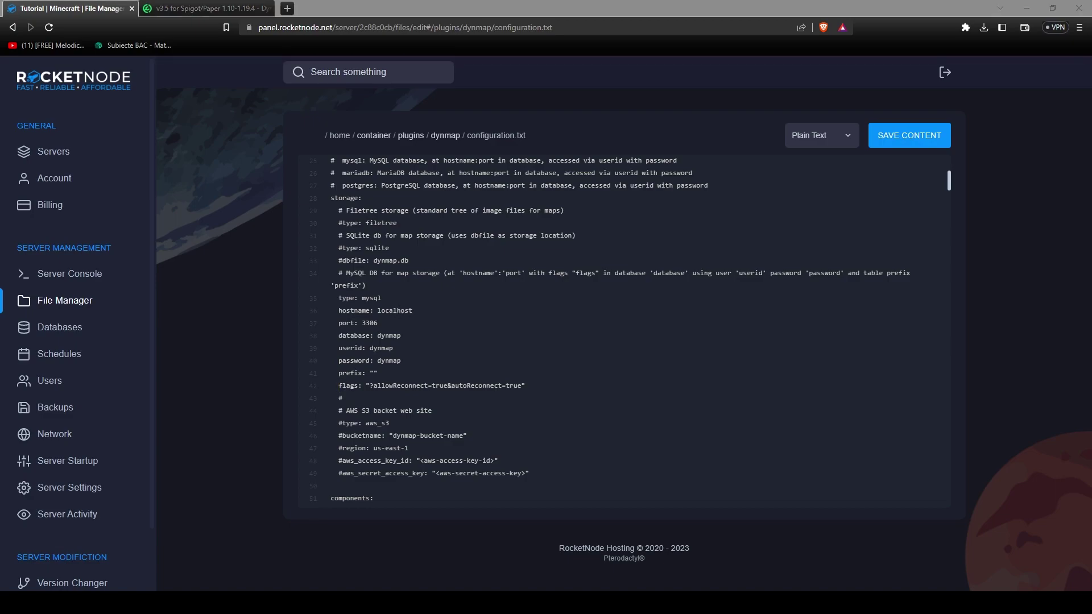
Set the hostname to ore-01.db.infra.rocketnode.net without :3306 and the database to s6806_dynmap.
double_click(395, 311)
type("ore-01.db.infra.rocketnode.net:3306")
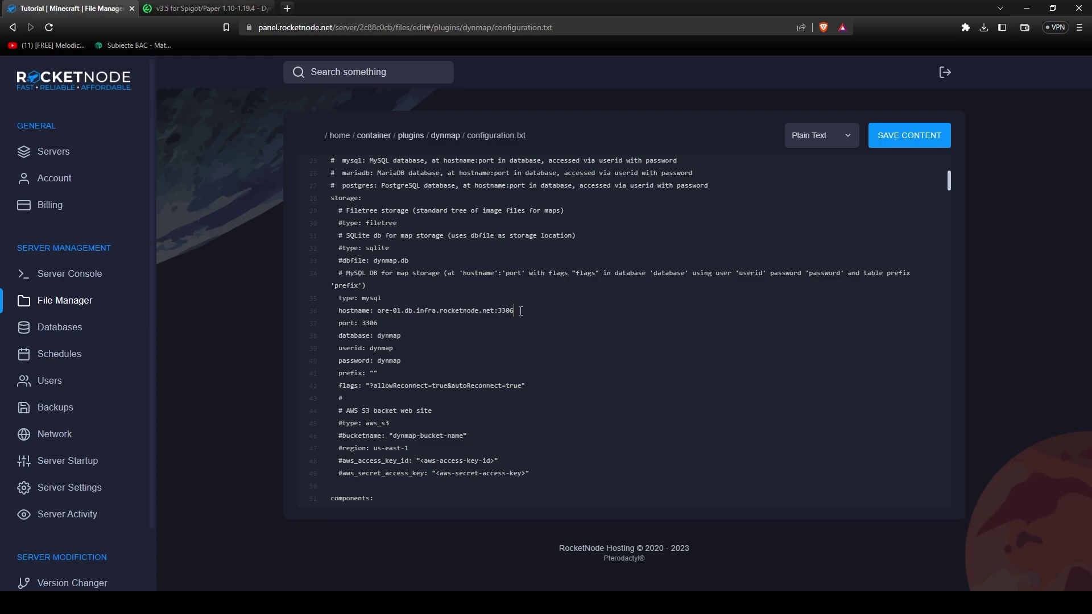
key("BackSpace")
key("BackSpace")
key("BackSpace")
key("BackSpace")
double_click(379, 338)
key("alt+Tab")
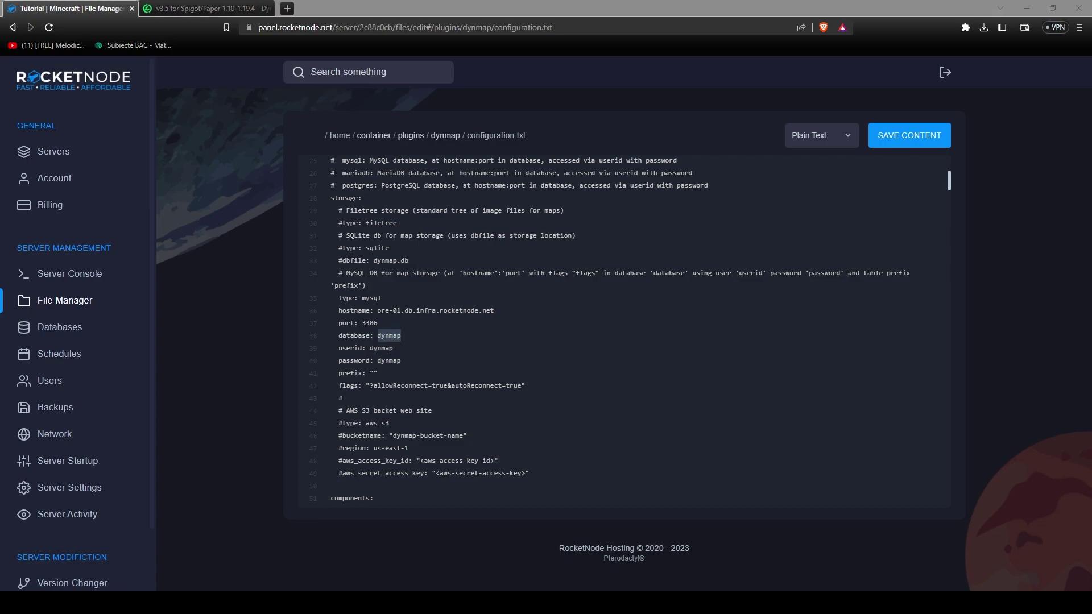
key("alt+Tab")
type("s6806_dynmap")
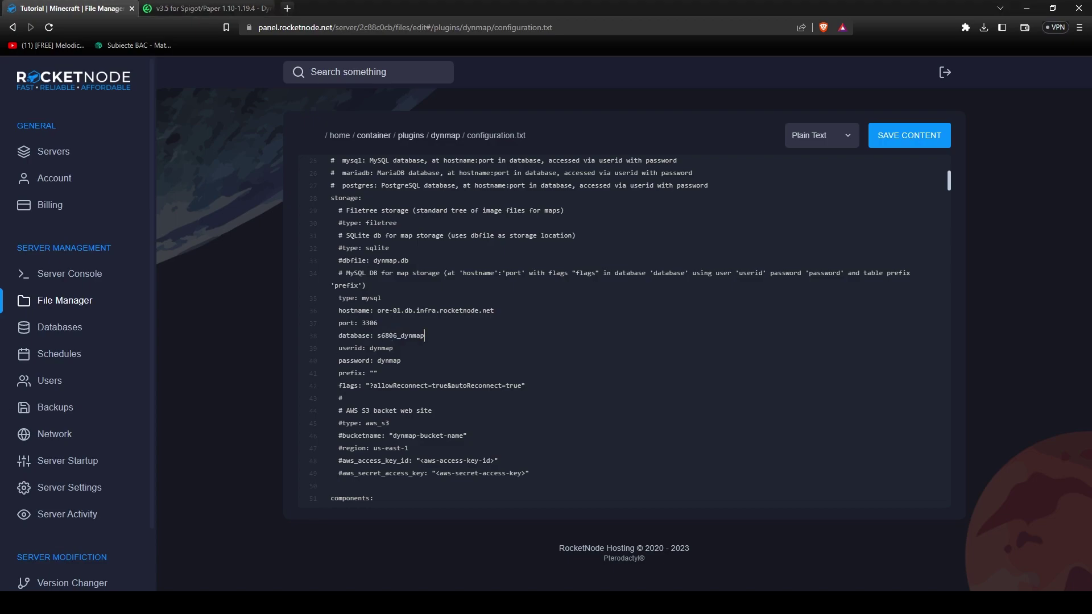
Fill the userid and password settings with the server database's username and password.
key("alt+Tab")
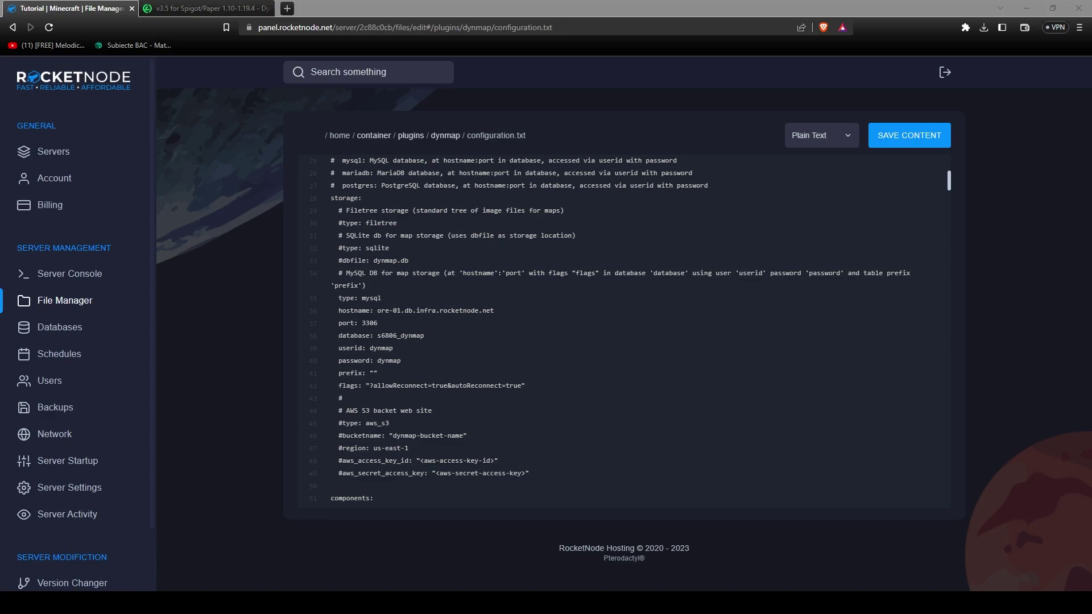
key("alt+Tab")
double_click(382, 348)
type("u6806_IOVWgYsCKi")
double_click(389, 360)
key("BackSpace")
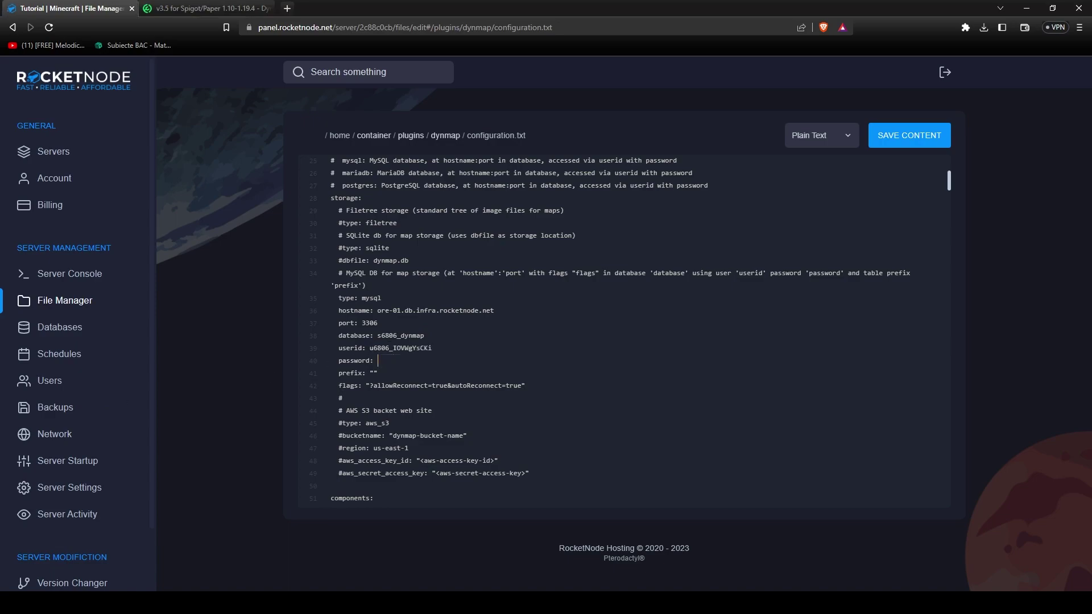
key("alt+Tab")
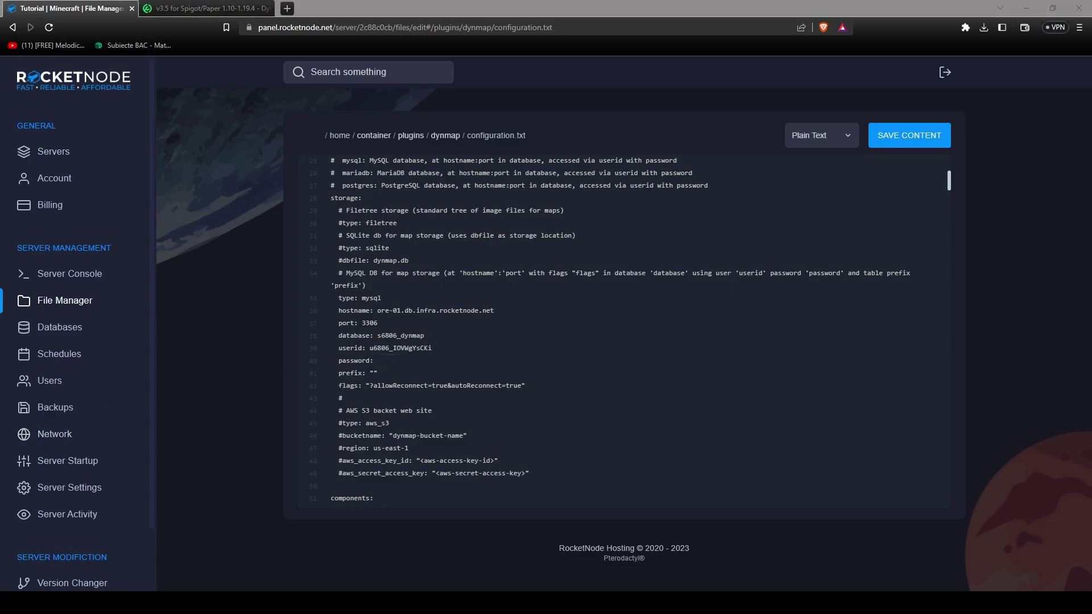
key("alt+Tab")
key("ctrl+v")
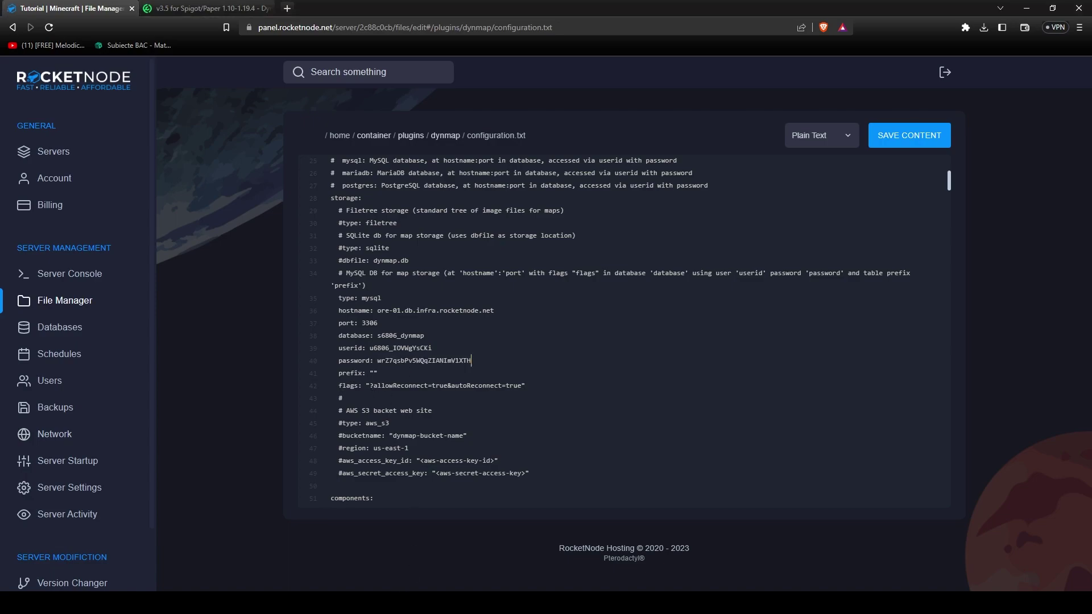
key("alt+Tab")
key("alt+Tab")
Change webserver-port from 8123 to 3975 and save configuration.txt.
scroll(419, 417, "down", 20)
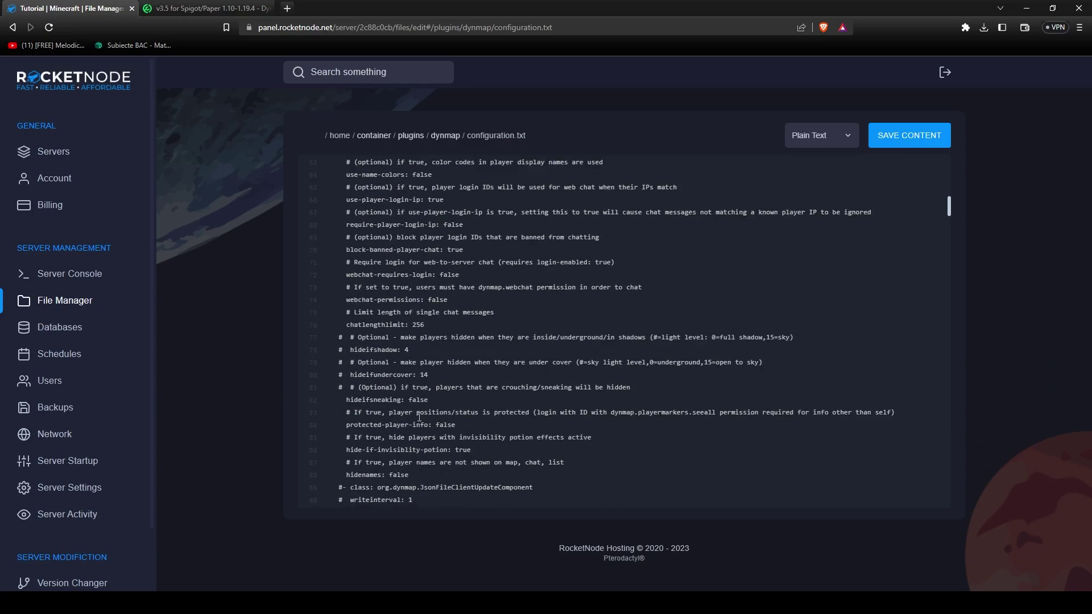
scroll(420, 417, "down", 20)
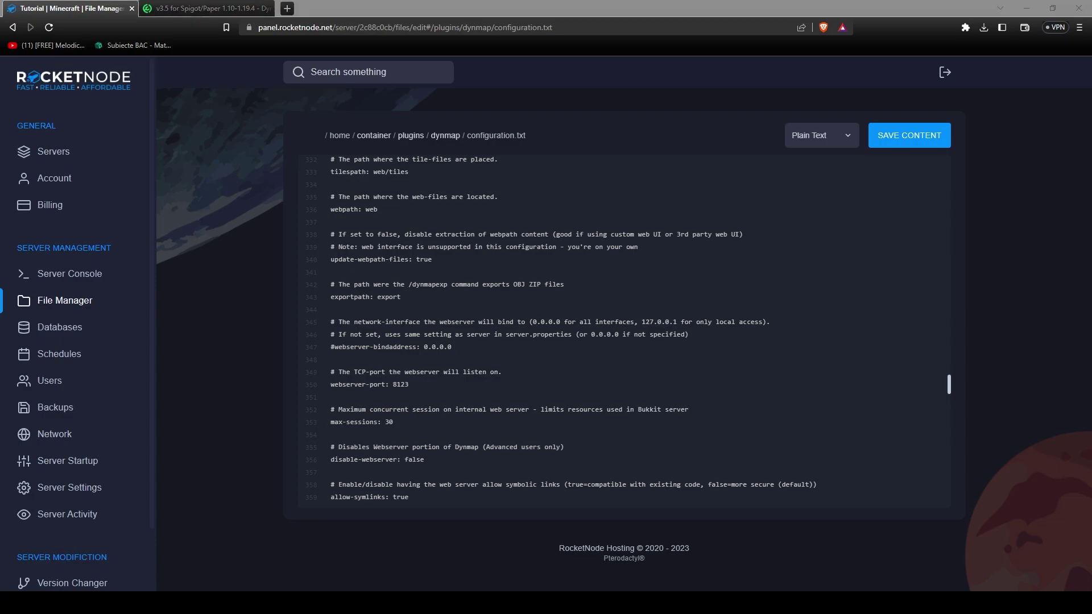
key("alt+Tab")
type("3075")
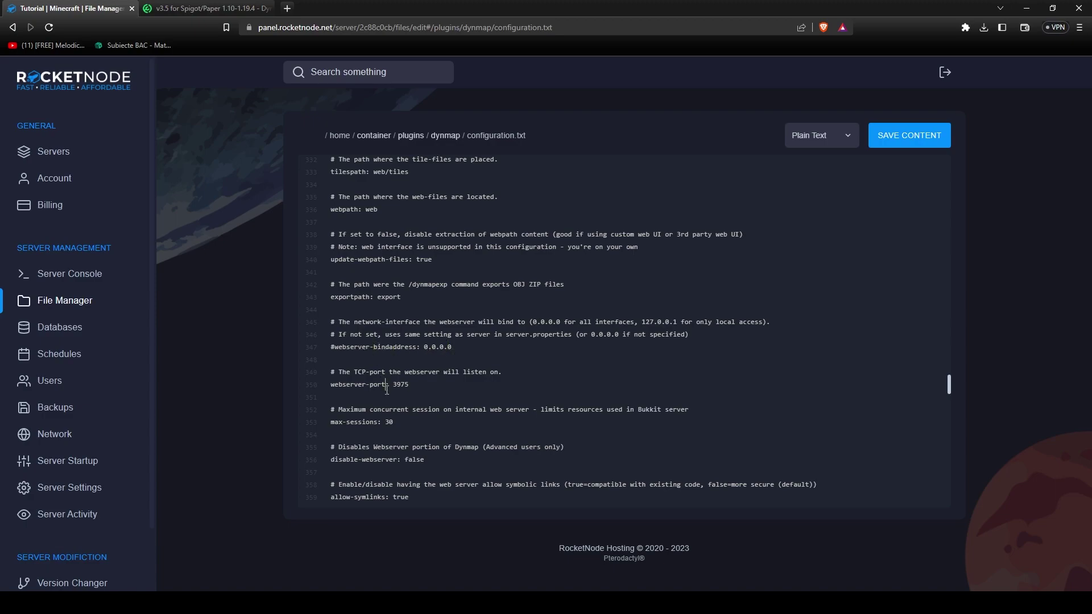
left_click(911, 143)
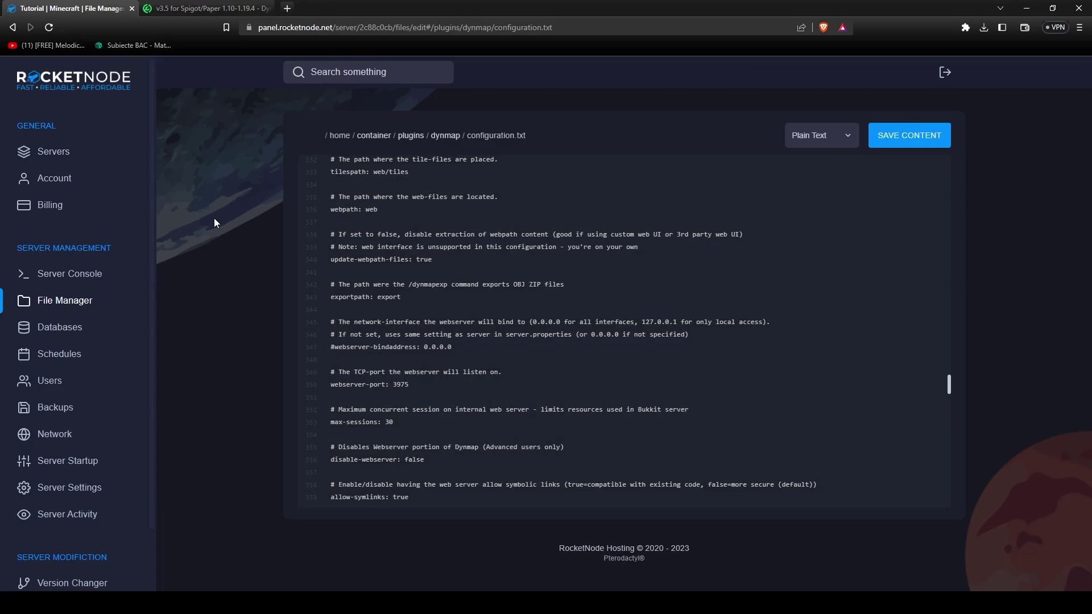
Start the server from the console and load 51.81.239.253:3975 in a new browser tab.
left_click(98, 274)
left_click(831, 141)
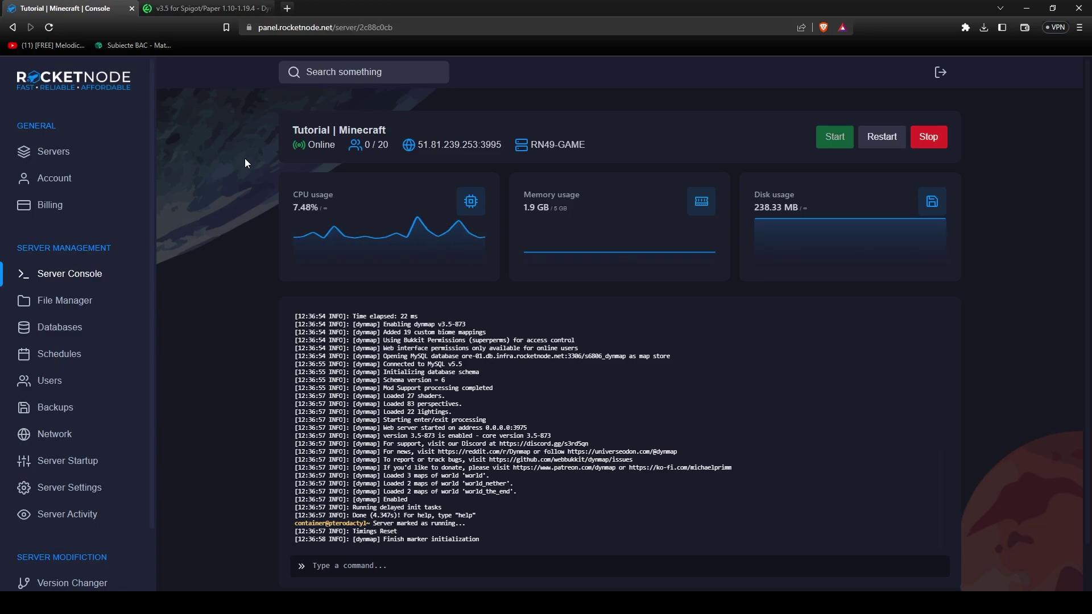
left_click(287, 9)
type("51.81.239.253:3975")
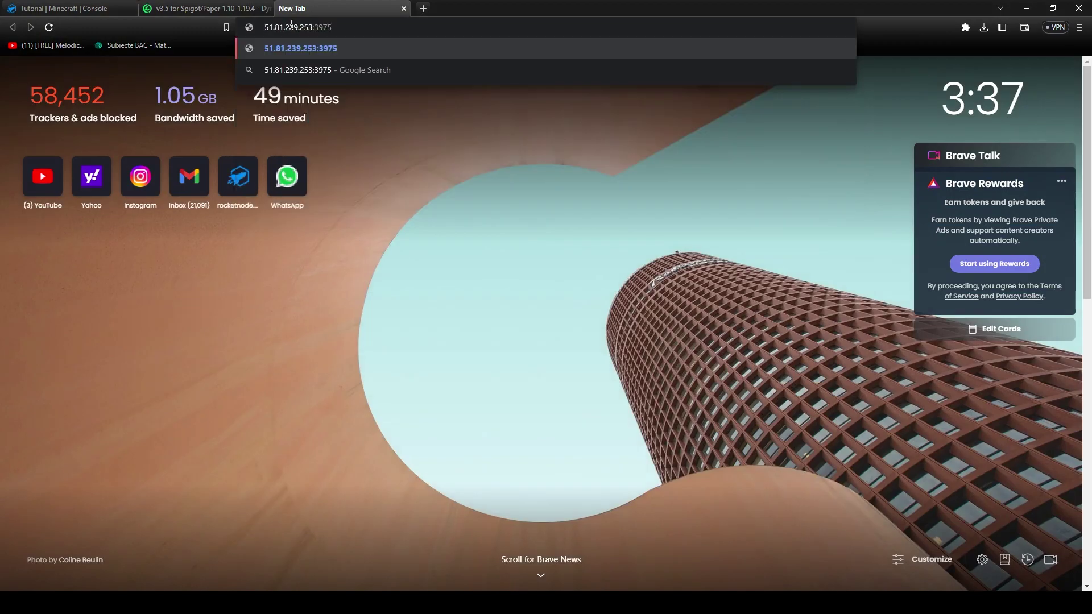
key("Return")
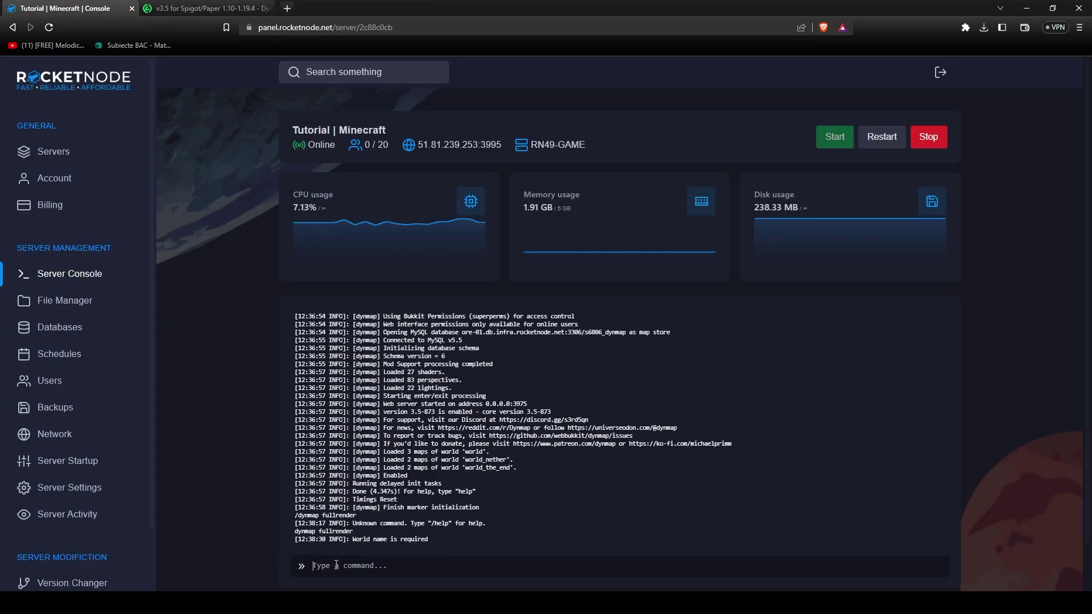
Run 'dynmap fullrender world' in the console until 9600 surface and 701 cave tiles finish.
left_click(406, 571)
key("Up")
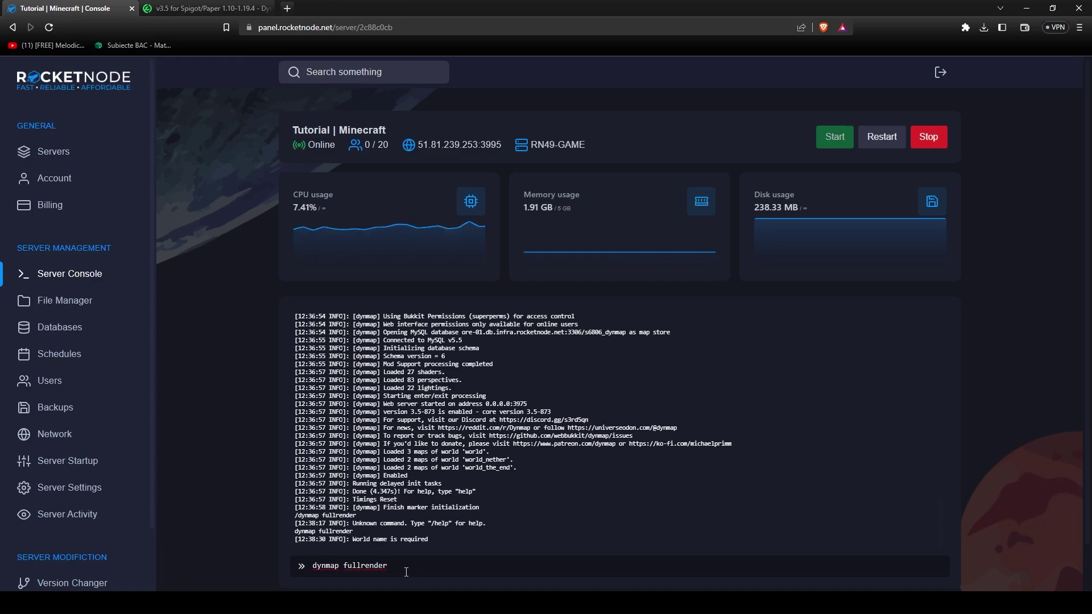
type("world")
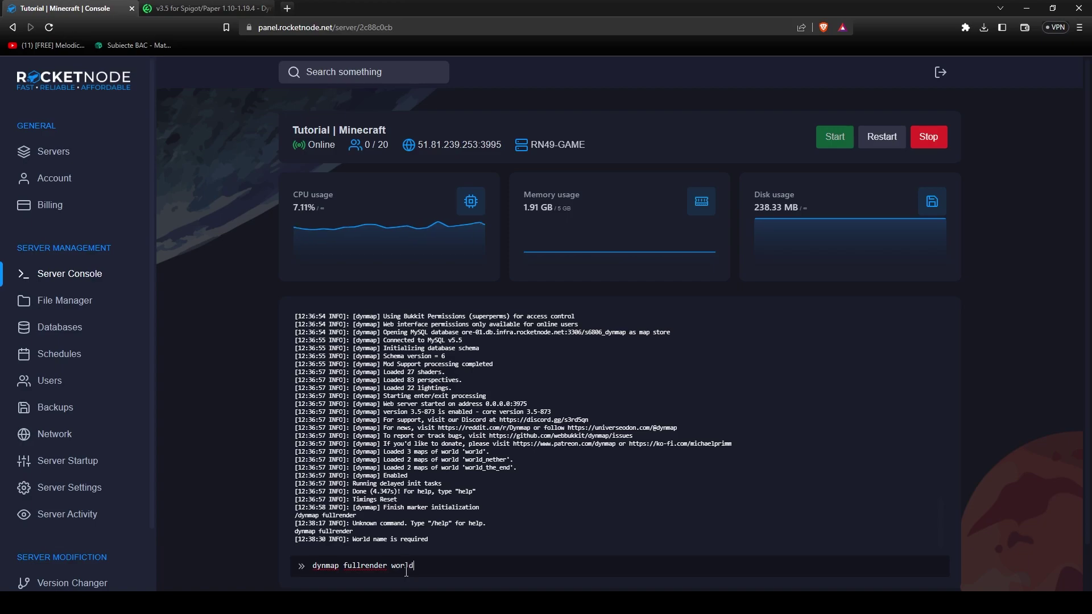
key("Return")
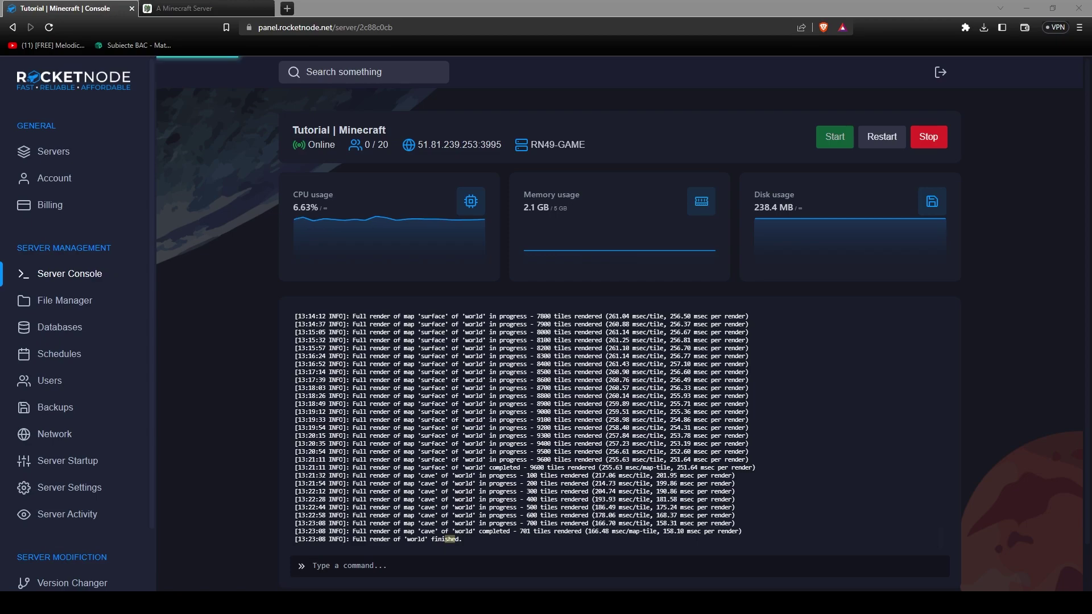
Switch to the 'A Minecraft Server' Dynmap tab at 51.81.239.253:3975 showing the rendered terrain.
left_click(179, 12)
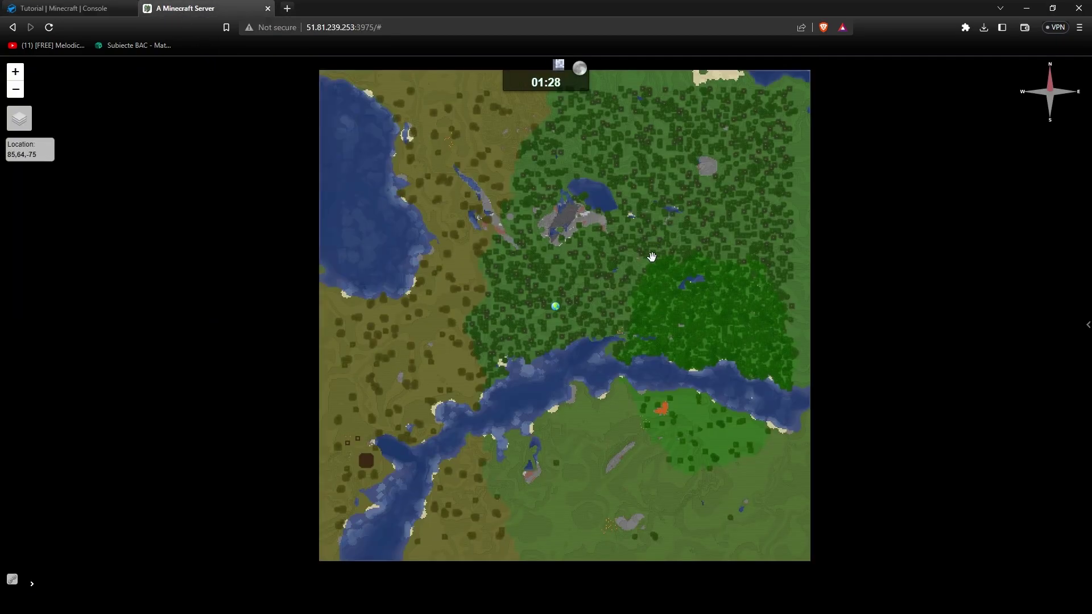